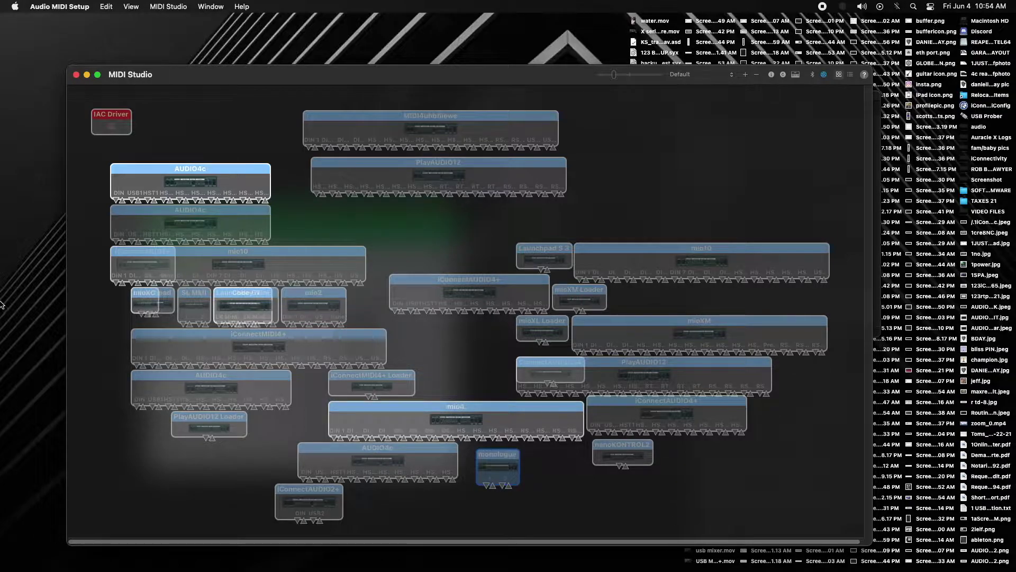
Open Auracle for X-Series
mouse_move(19, 294)
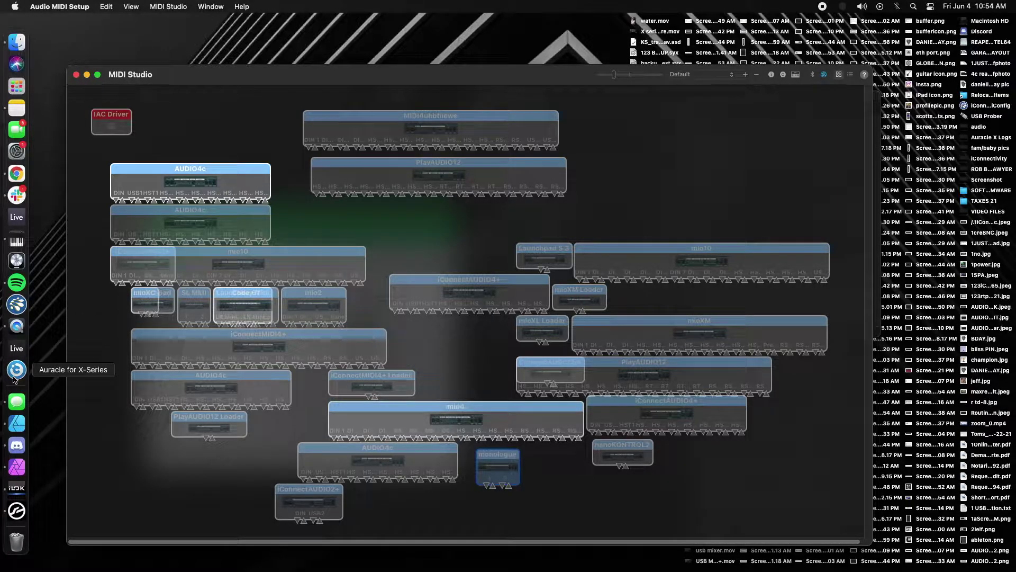
click(14, 377)
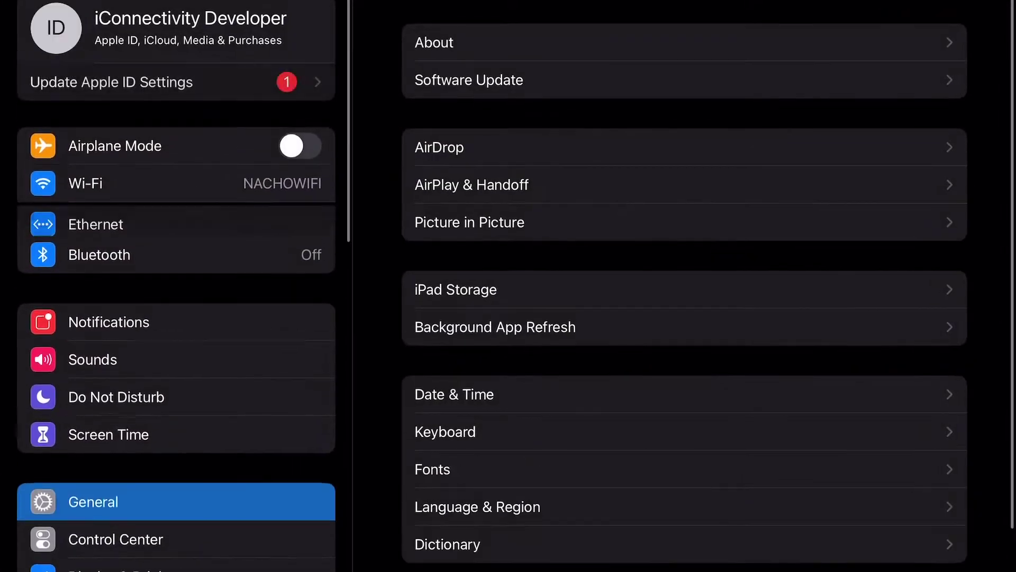
Switch to the iPad's general settings and look up the device name in the About information
click(434, 42)
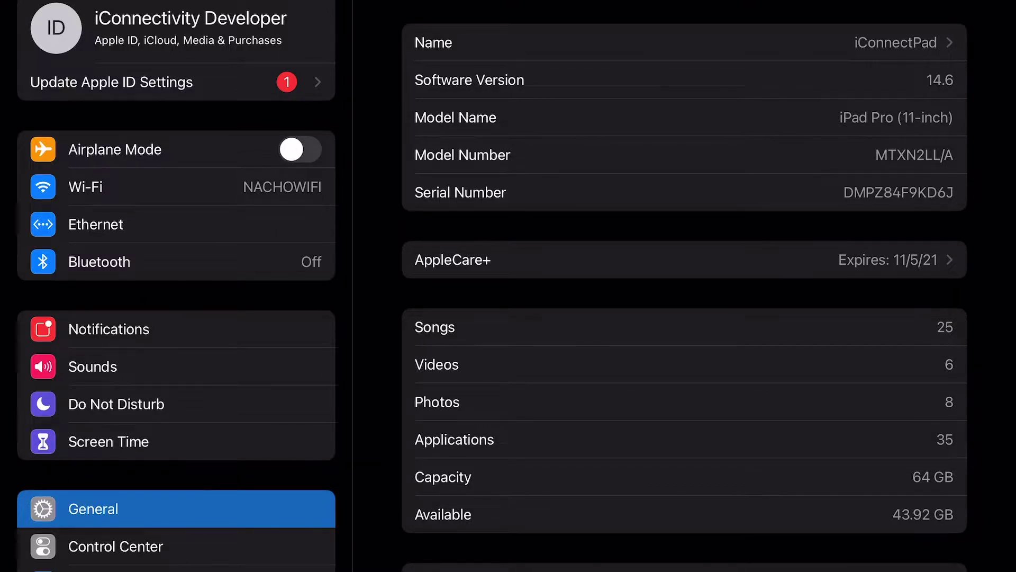
click(434, 42)
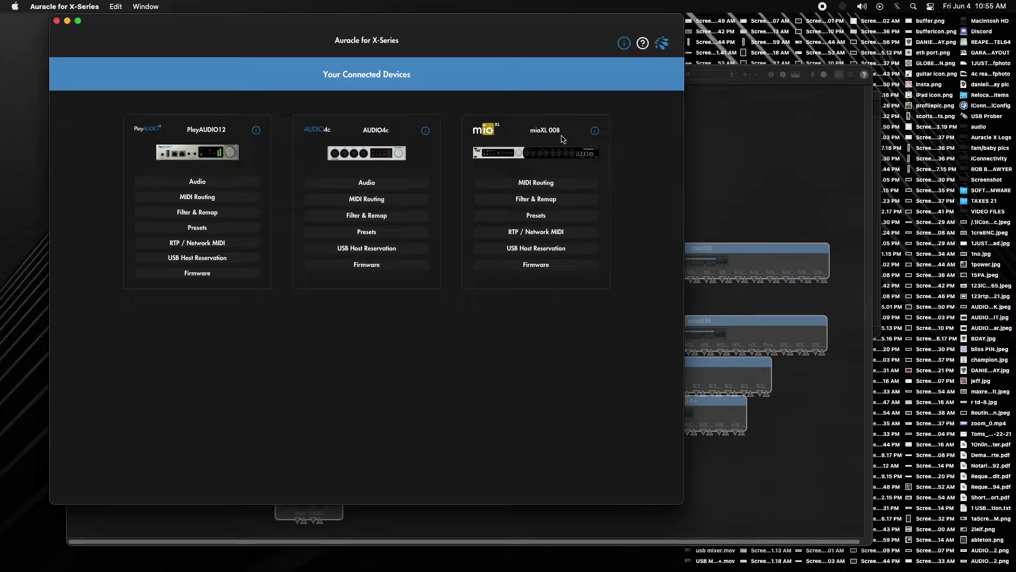
In Auracle's RTP / Network MIDI settings for the mioXL 008, change session RTP 13 to Initiator
click(527, 235)
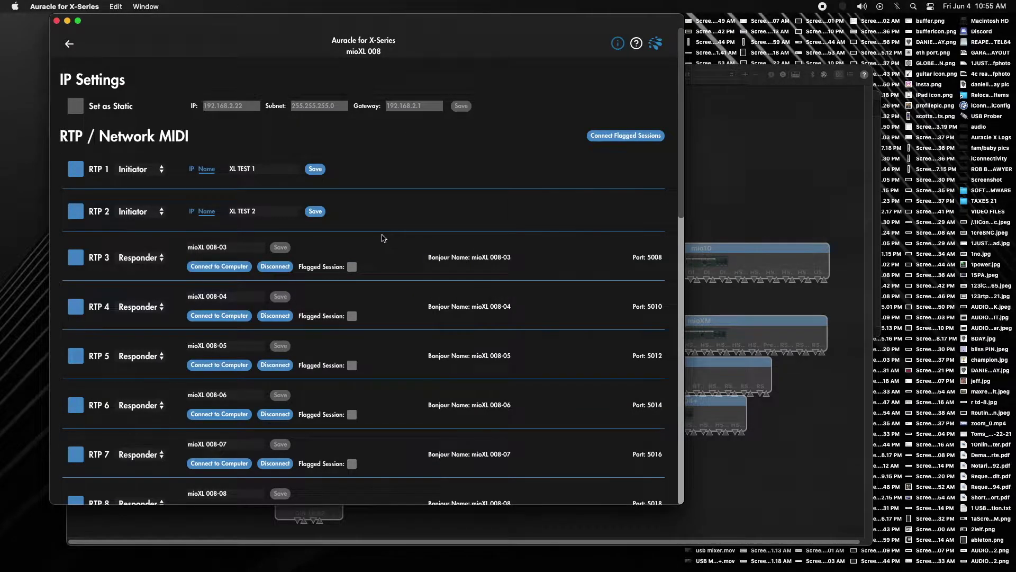
scroll(382, 248, down, 10)
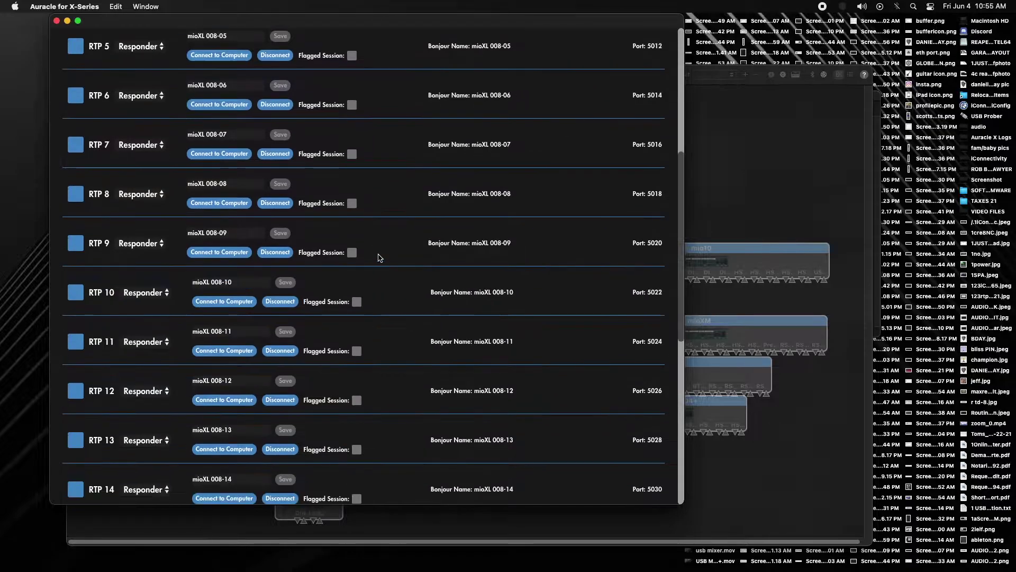
scroll(380, 258, down, 12)
scroll(380, 258, up, 10)
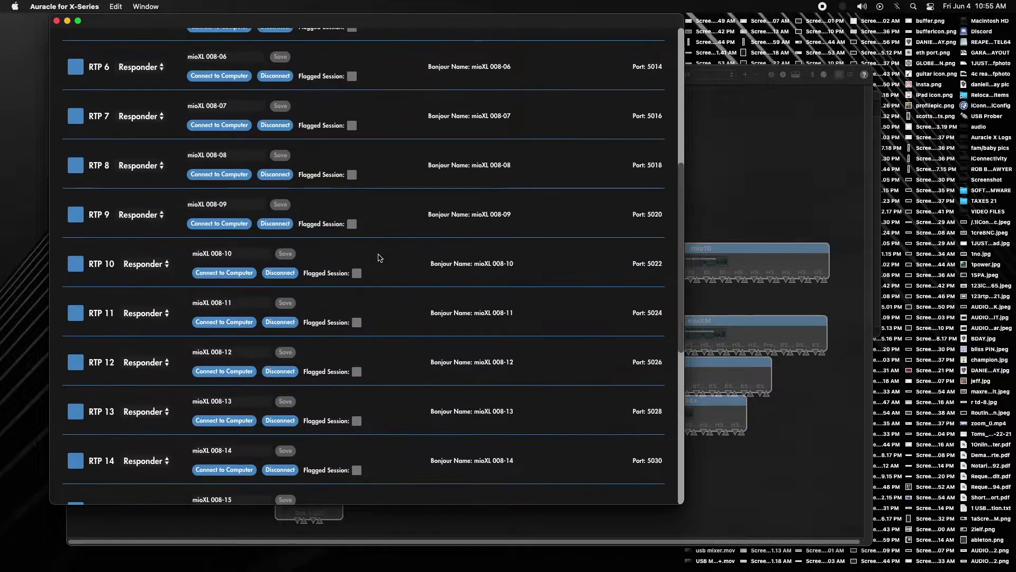
scroll(379, 258, down, 1)
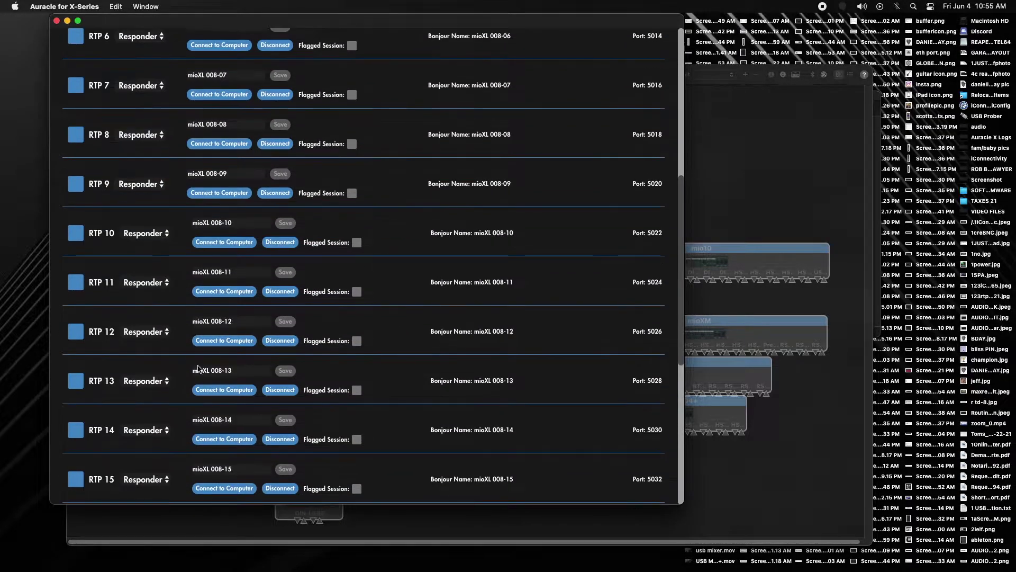
click(147, 384)
click(149, 386)
click(146, 385)
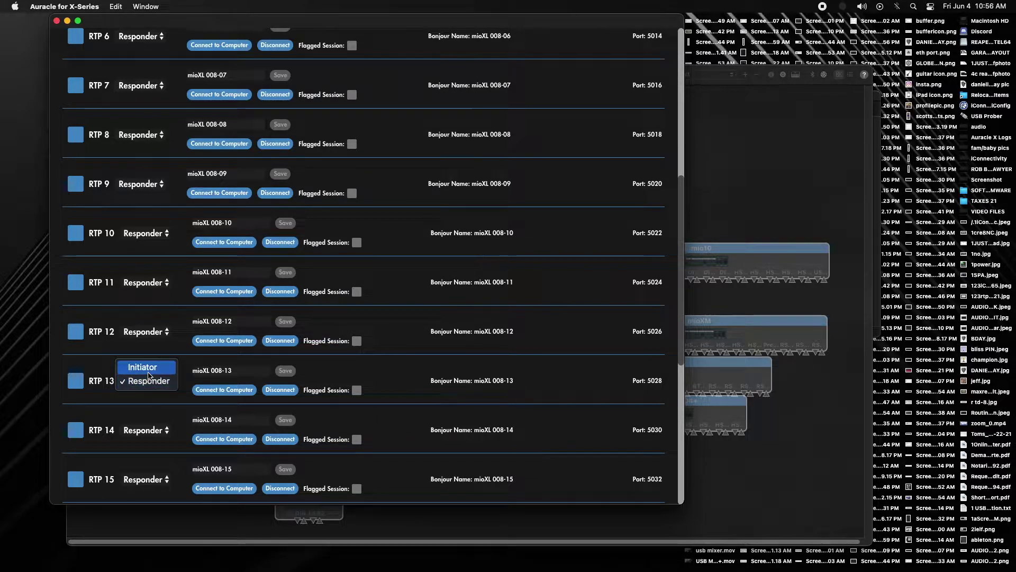
click(148, 369)
Enter iConnectPad as the name the RTP 13 initiator connects to, and save it
click(242, 374)
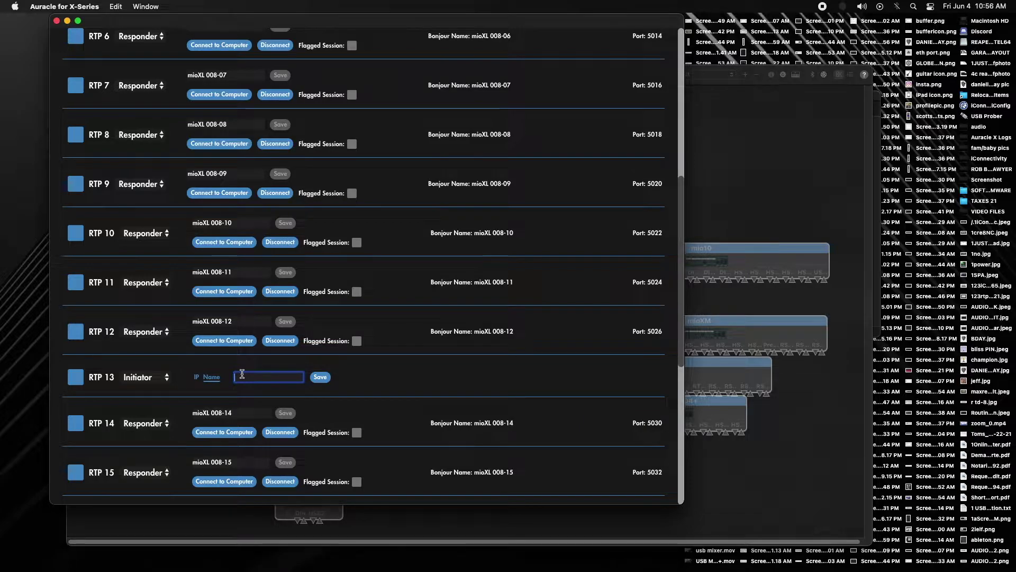
text(iConnectPad)
click(316, 380)
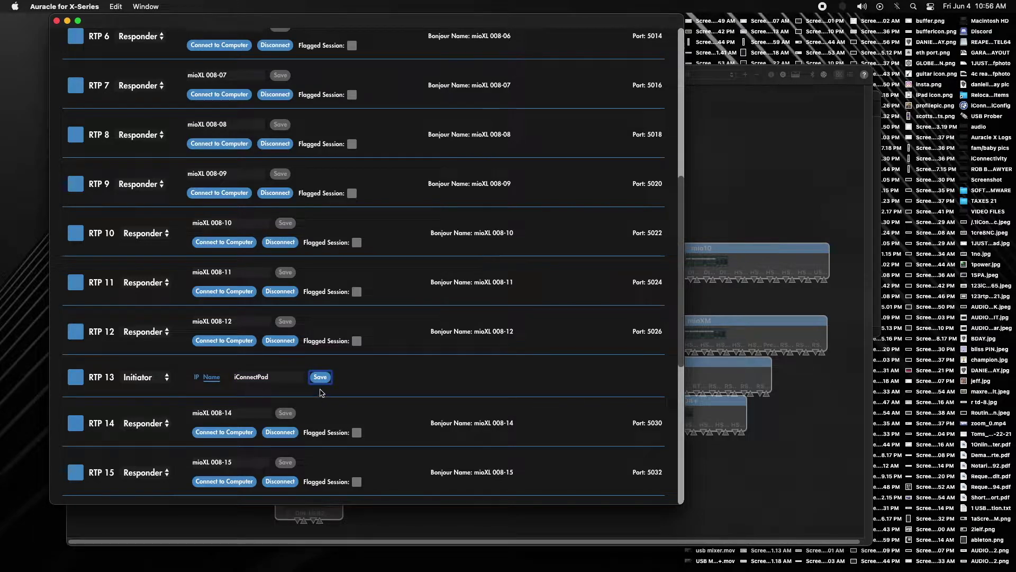
click(321, 381)
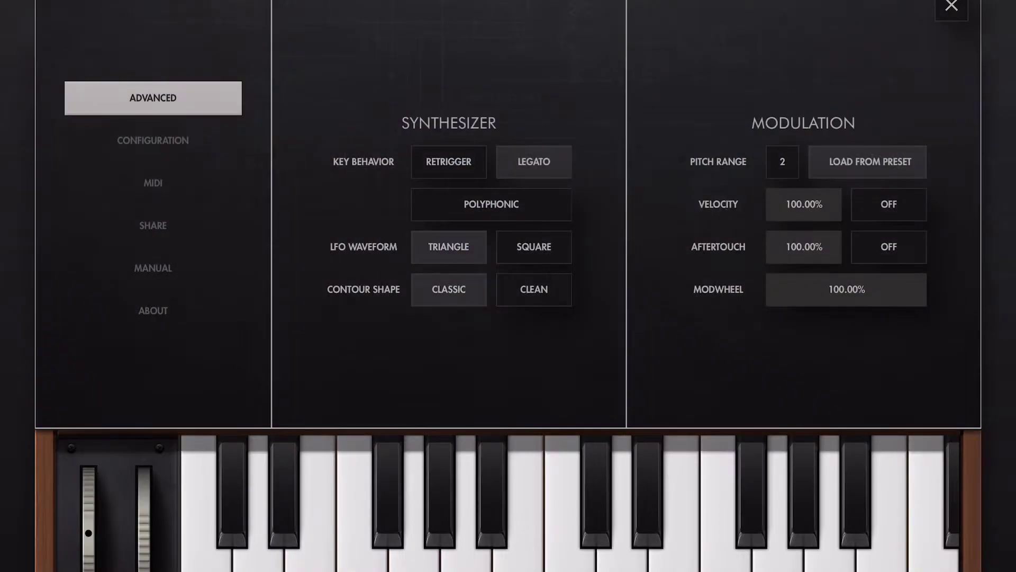
Switch to the Model D synthesizer on the iPad and select Network Session 1 as its MIDI input
click(153, 182)
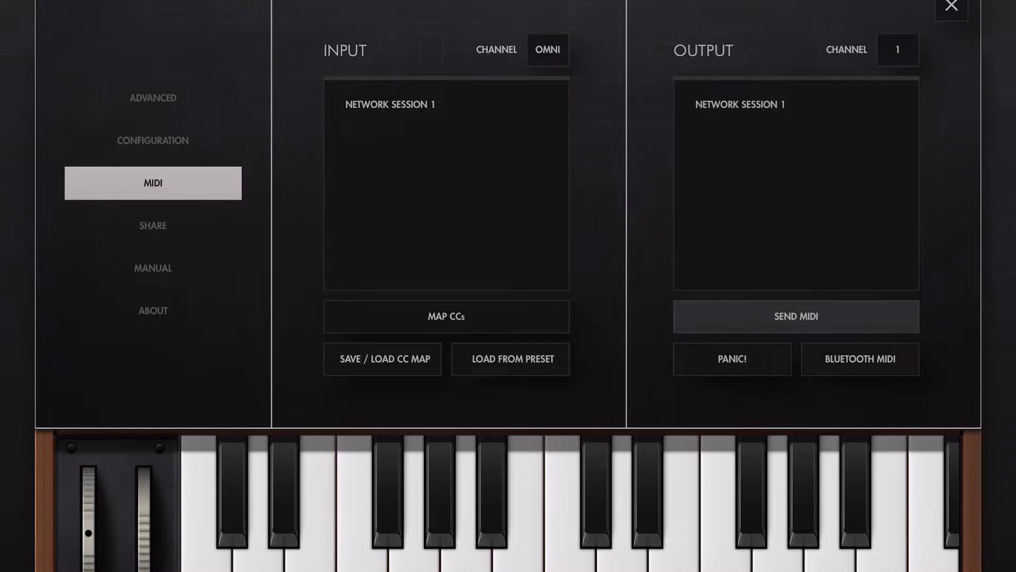
click(446, 104)
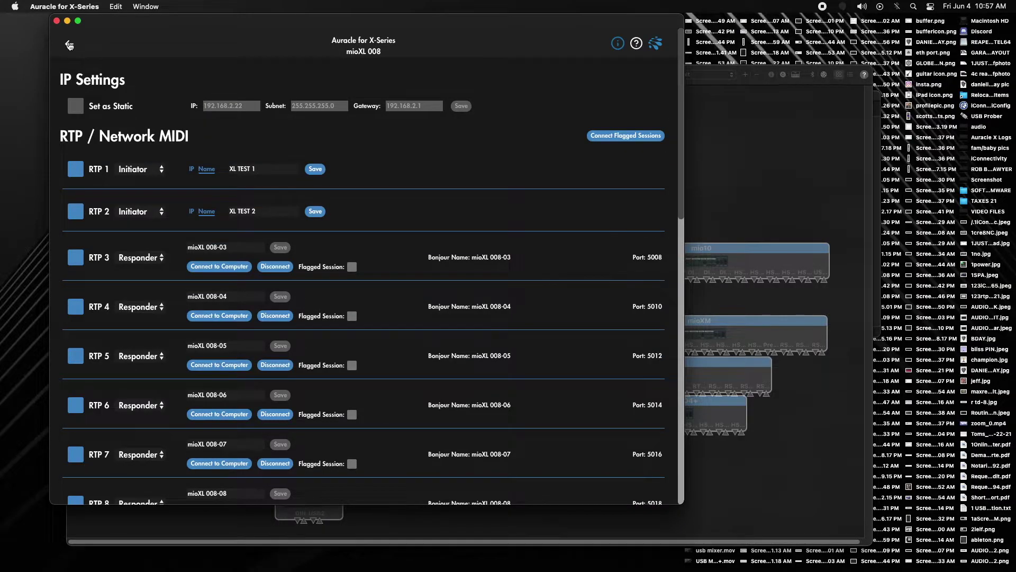
In Auracle, reserve the mioXL's USB host port HST 1 for M-Audio Code 61 Ver00.10 (Port 1) and review the reservation
click(69, 43)
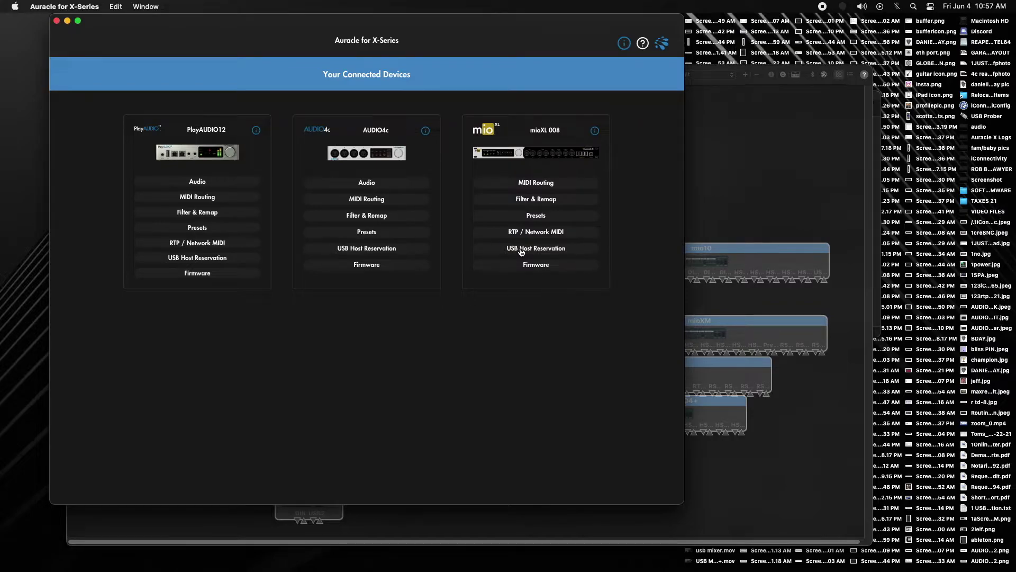
click(521, 248)
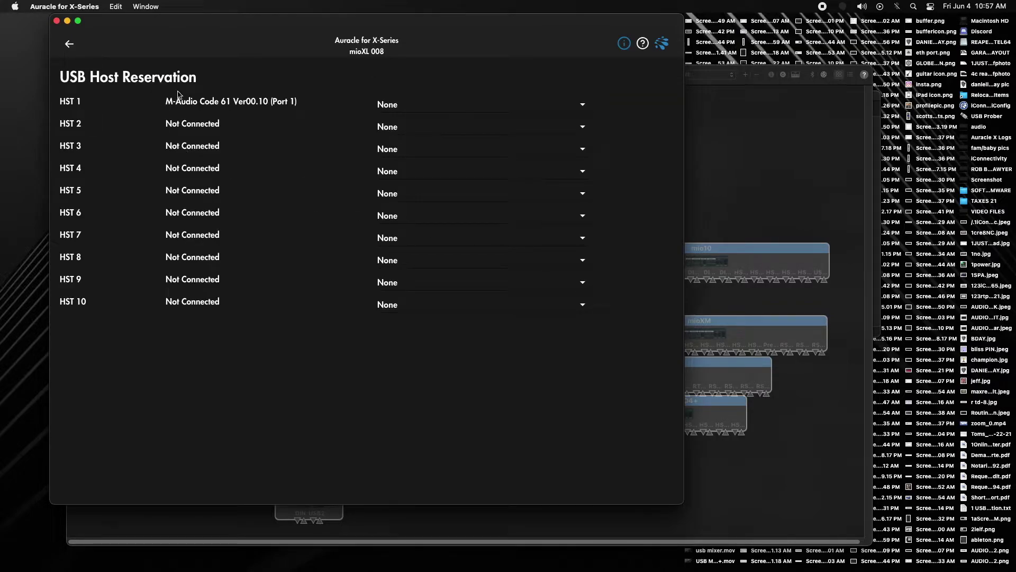
click(408, 107)
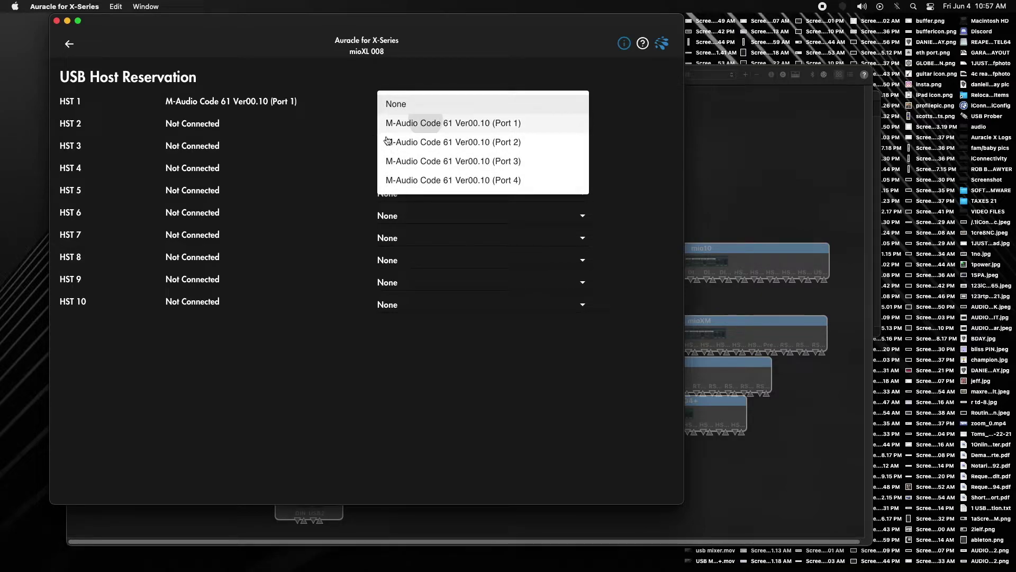
click(411, 124)
click(70, 45)
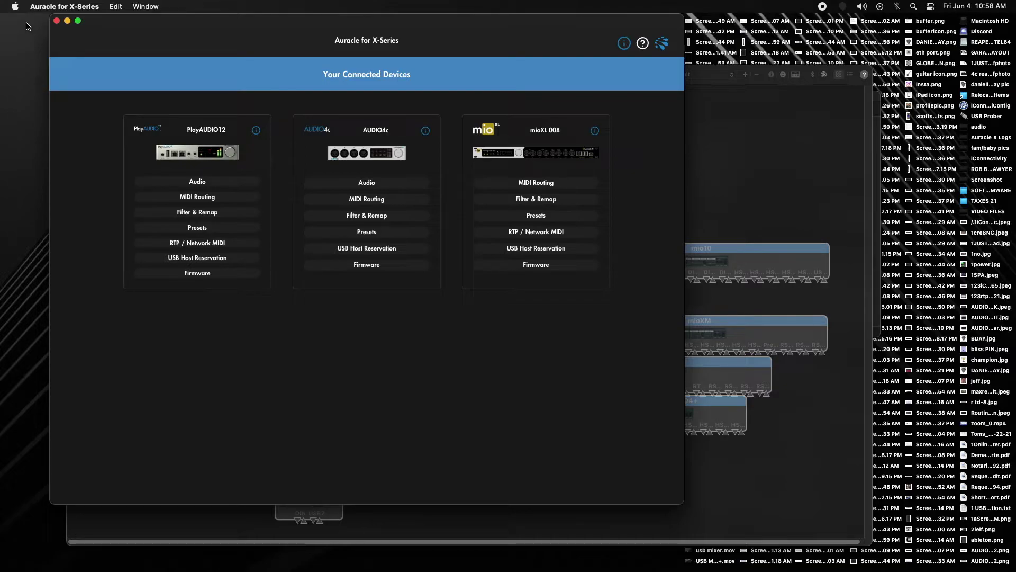
click(536, 248)
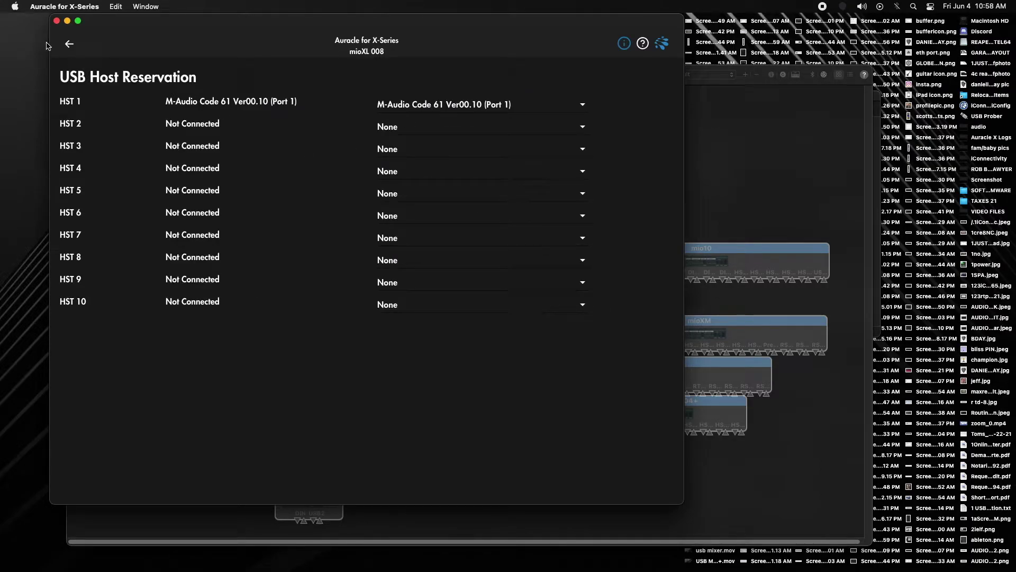
click(71, 45)
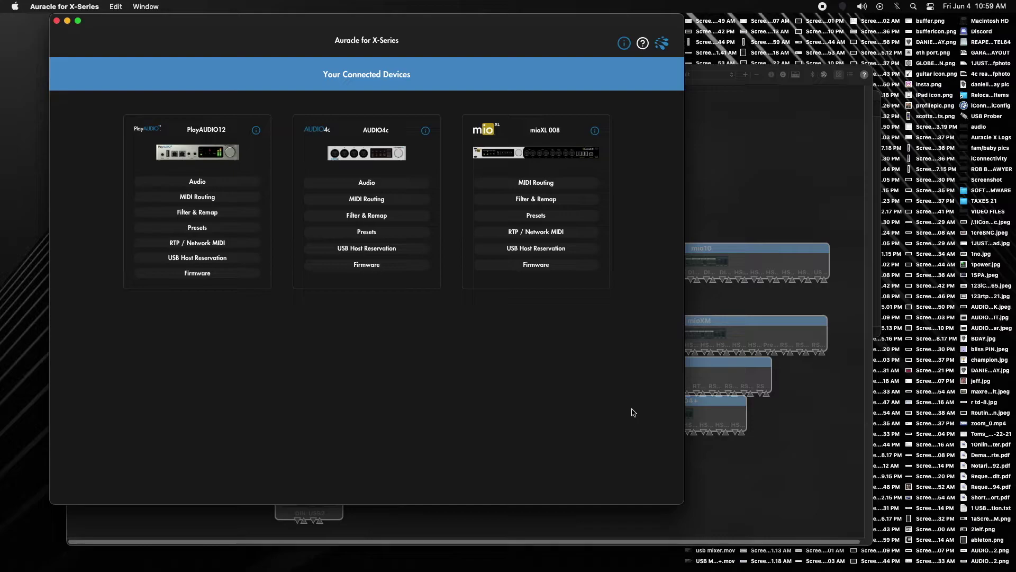
Check the RTP 13 session's connection in the mioXL's RTP / Network MIDI settings
click(535, 233)
scroll(165, 335, down, 5)
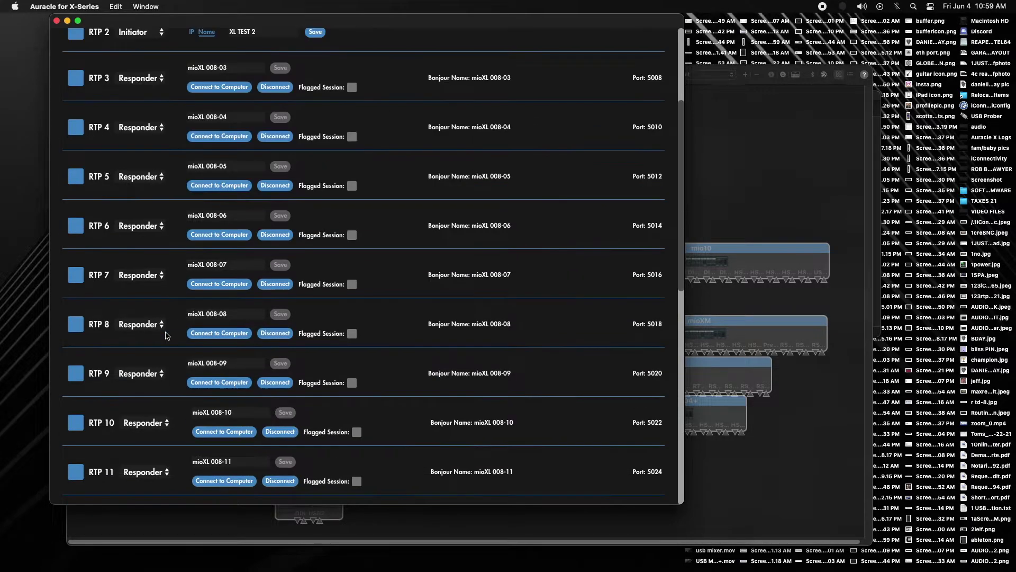
scroll(167, 335, down, 4)
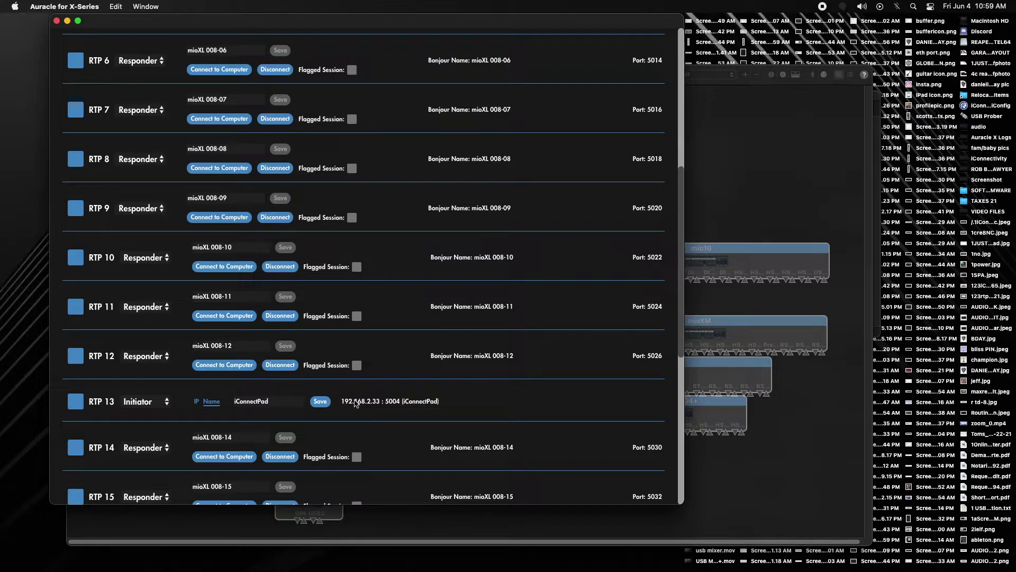
scroll(355, 403, down, 3)
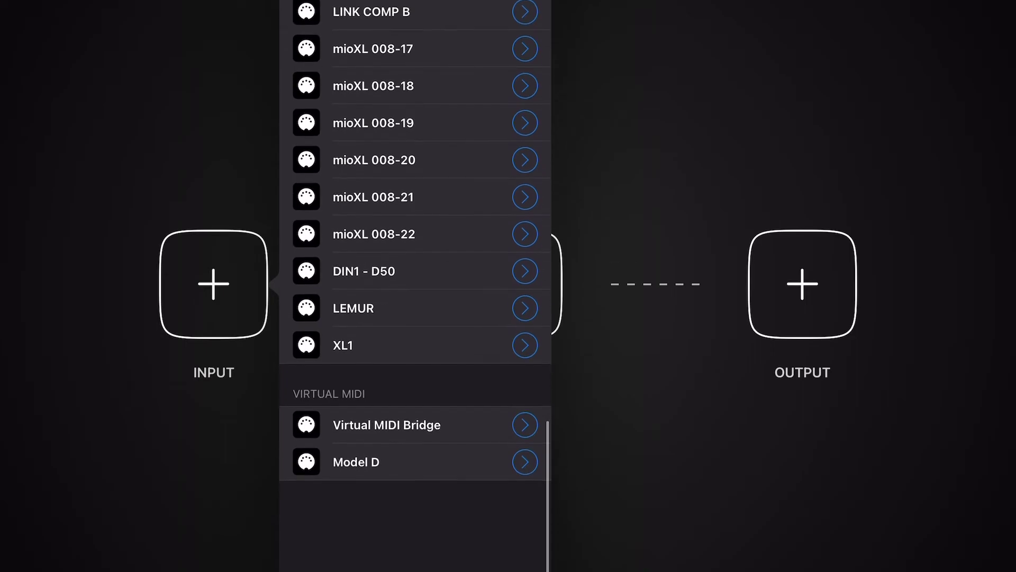
Switch to the iPad's MIDI routing app and look through the network and virtual MIDI sources available for the input slot
scroll(415, 286, up, 10)
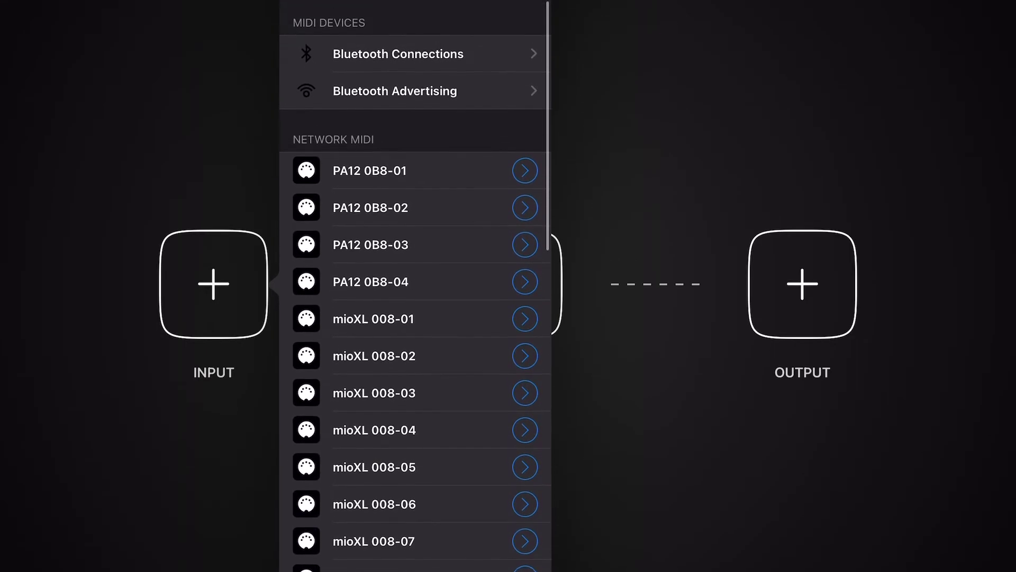
scroll(415, 286, down, 10)
scroll(415, 286, down, 10)
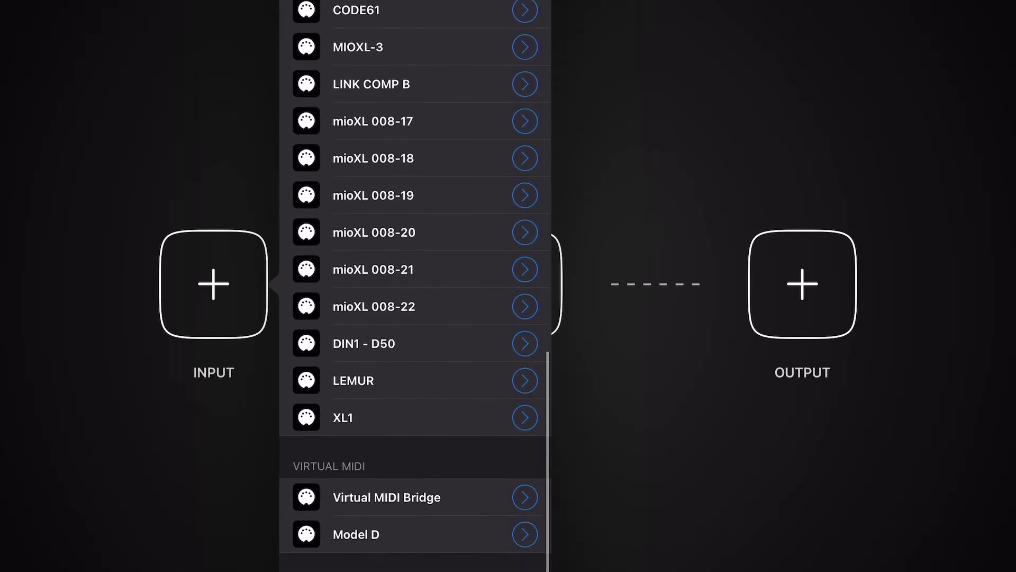
scroll(415, 286, up, 12)
scroll(415, 285, down, 3)
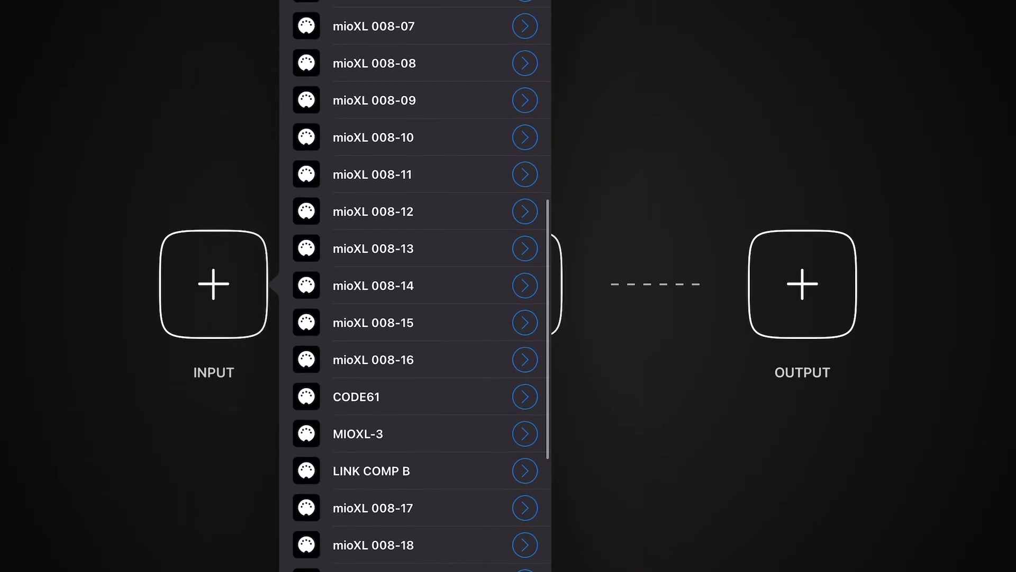
scroll(415, 286, up, 10)
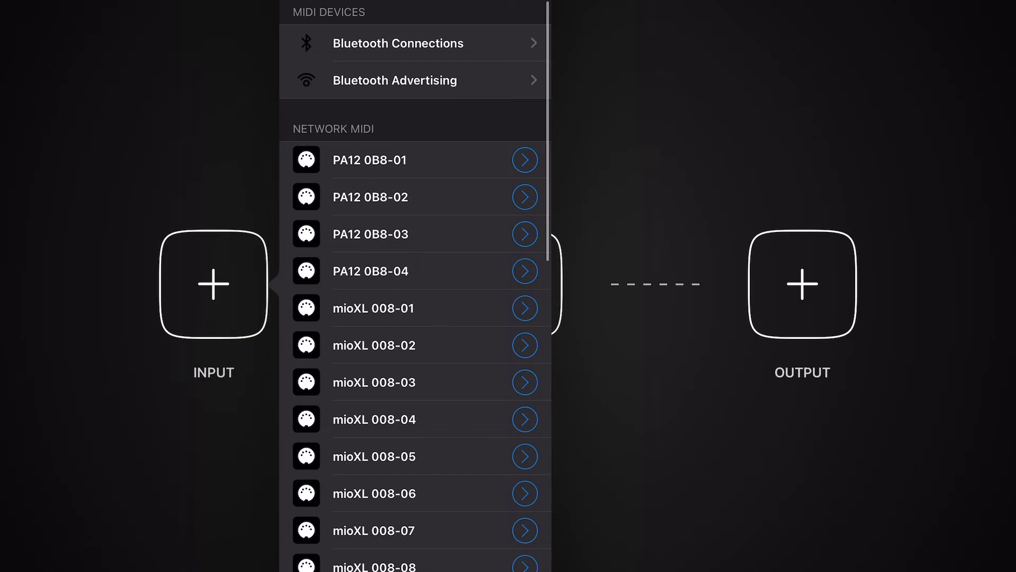
scroll(415, 285, down, 15)
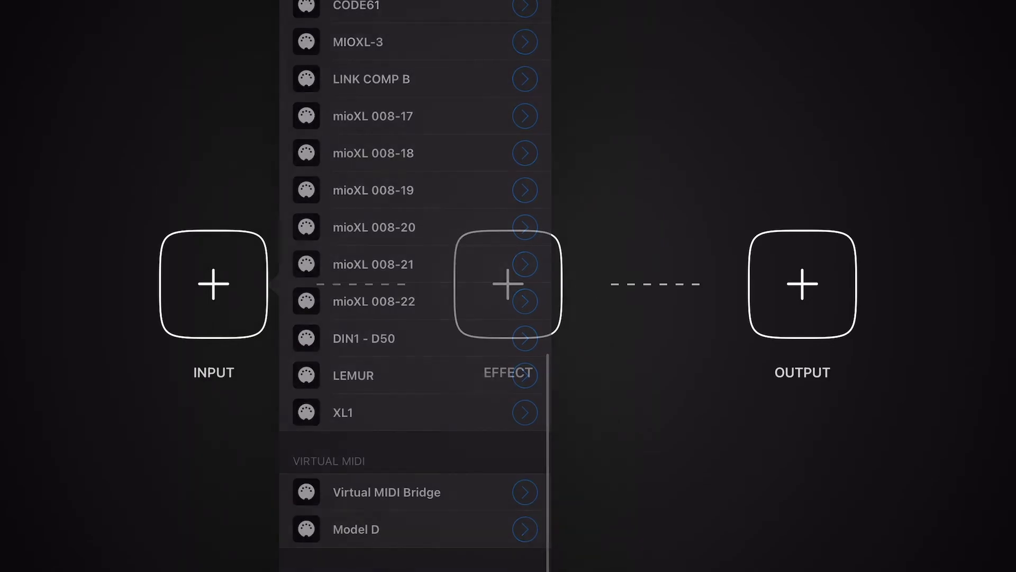